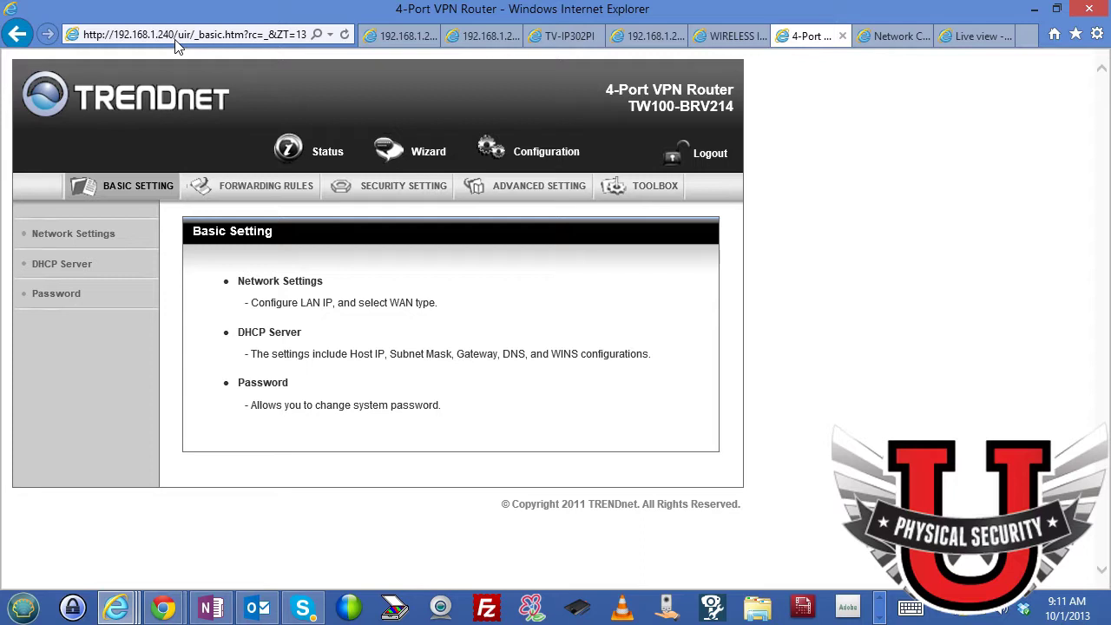
# Log back into the router with the system password and continue under Manual Configuration.
pyautogui.click(67, 235)
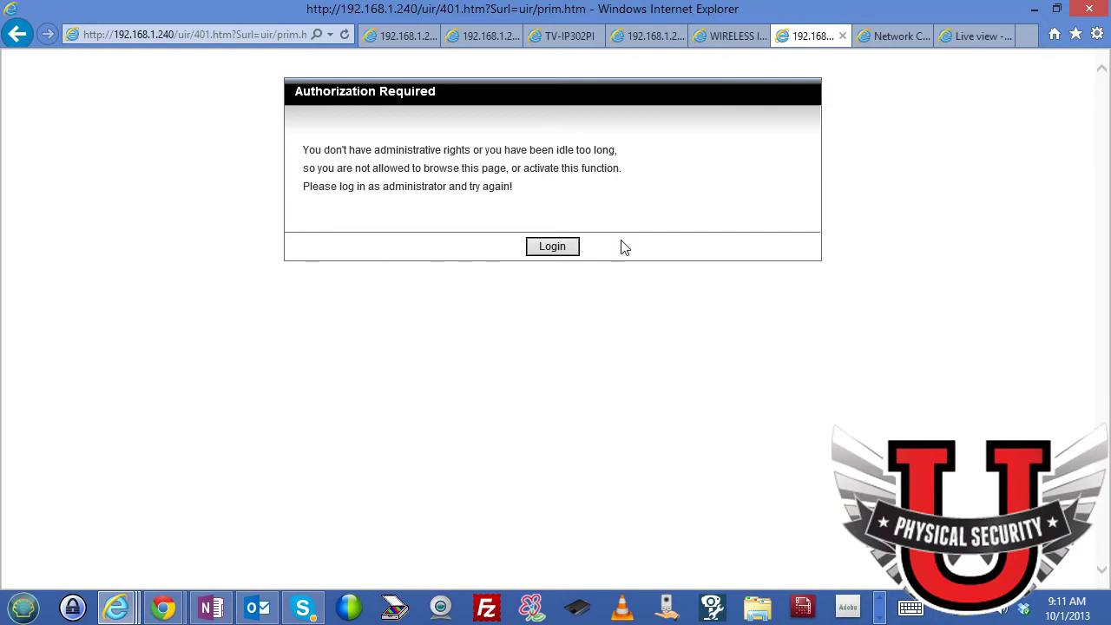
pyautogui.click(564, 248)
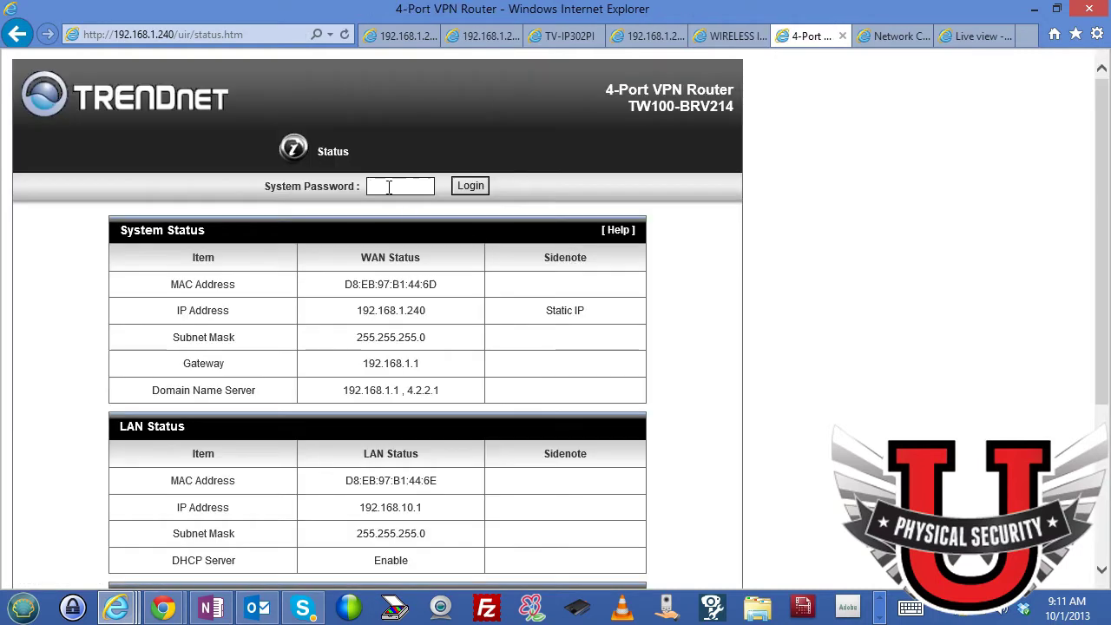
pyautogui.write('admin')
pyautogui.press('Return')
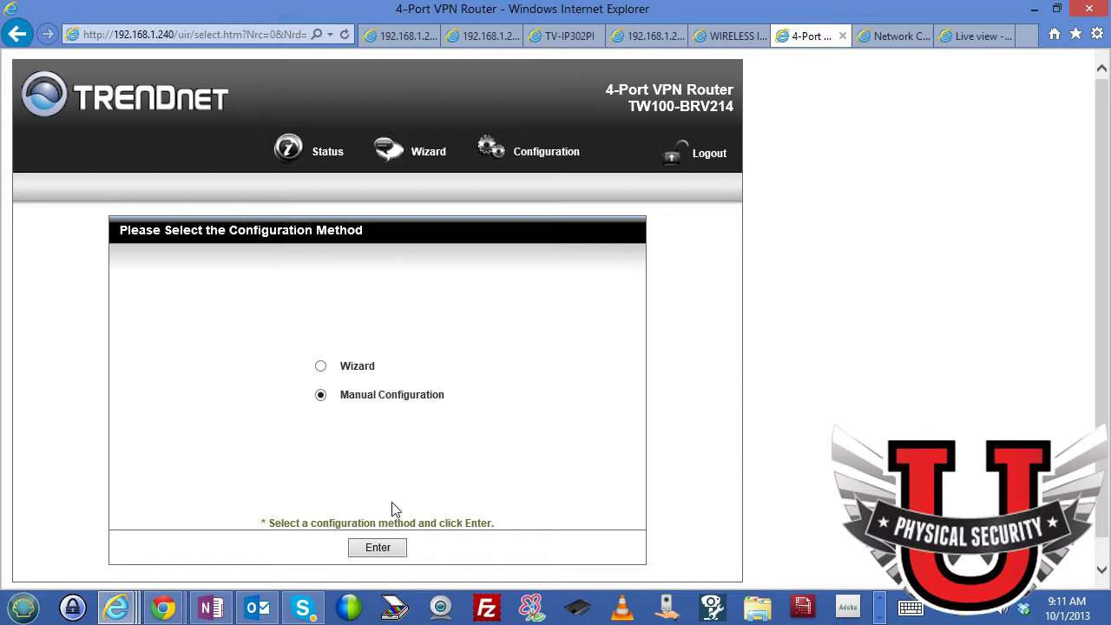
pyautogui.click(396, 549)
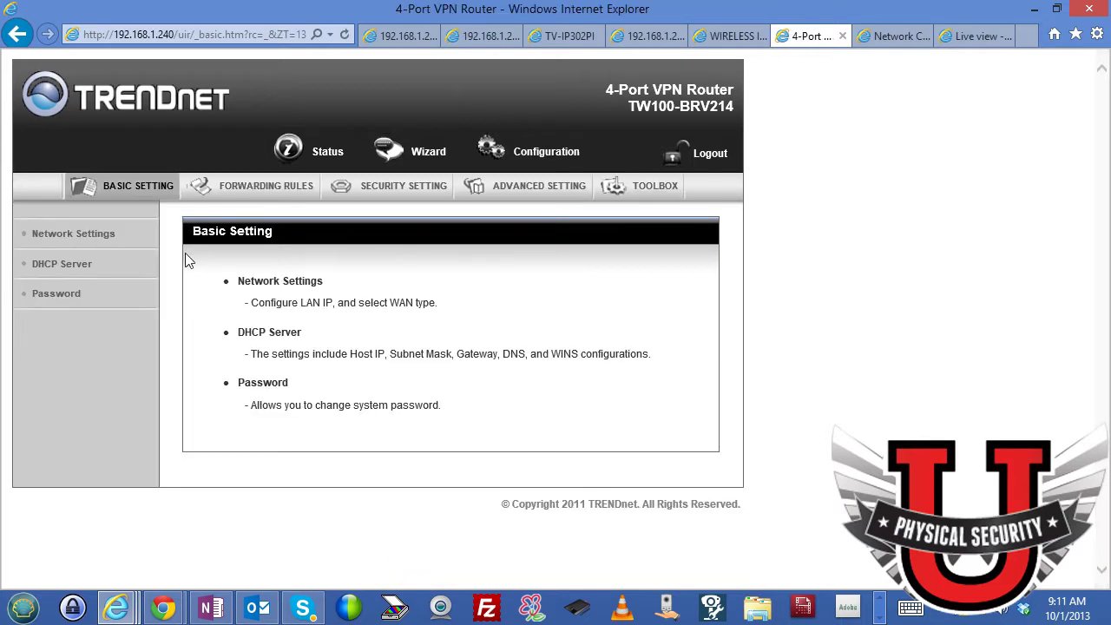
pyautogui.click(109, 241)
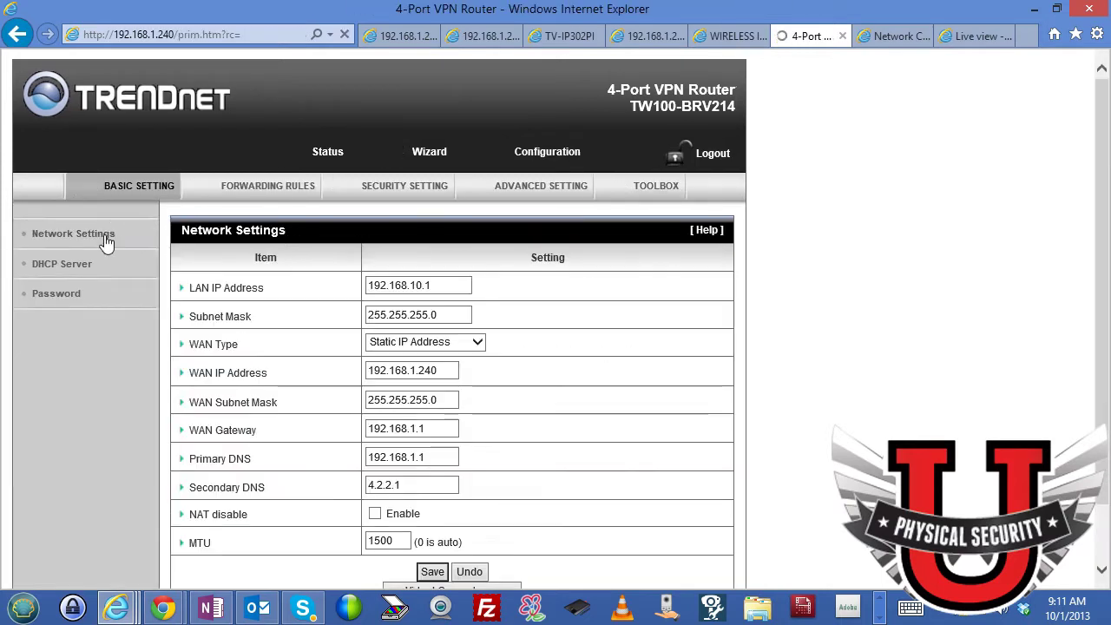
pyautogui.click(380, 288)
pyautogui.scroll(-1, 367, 292)
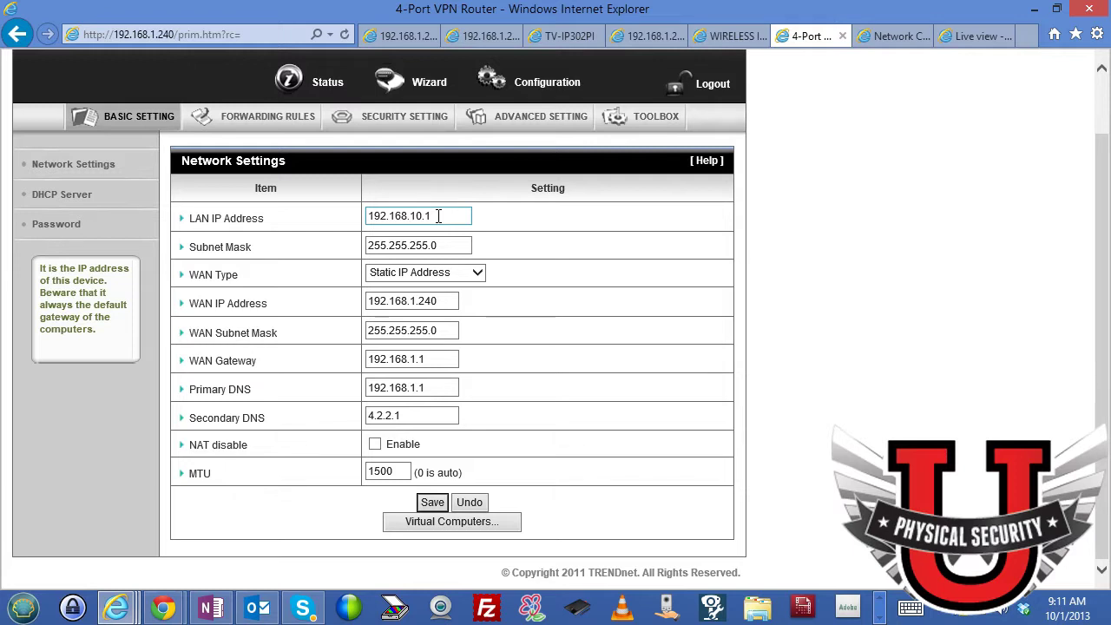
pyautogui.click(451, 300)
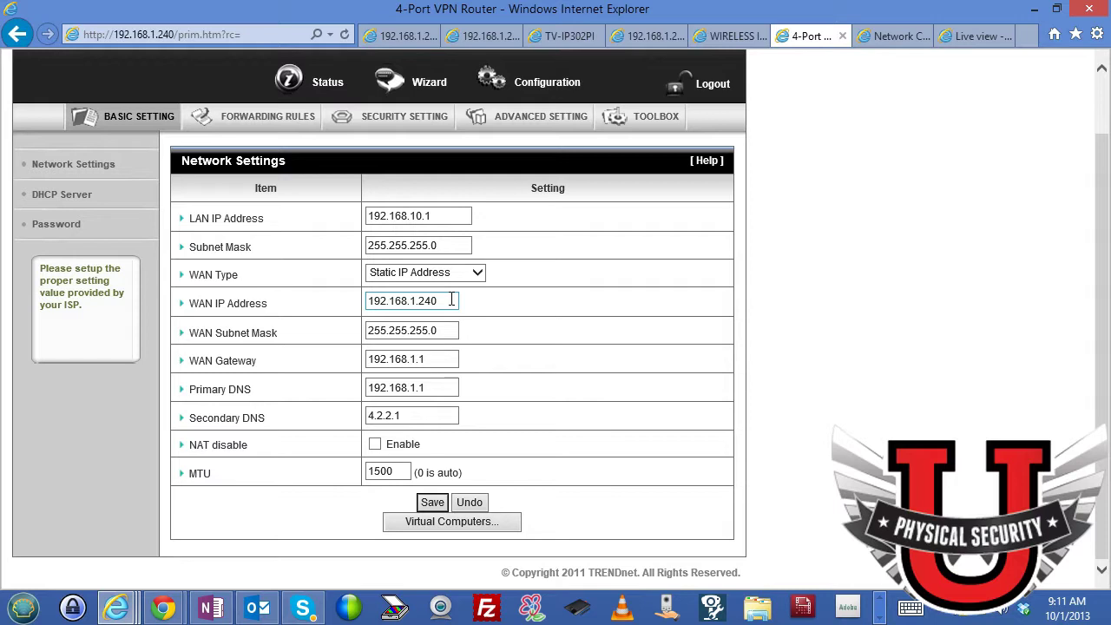
pyautogui.click(477, 273)
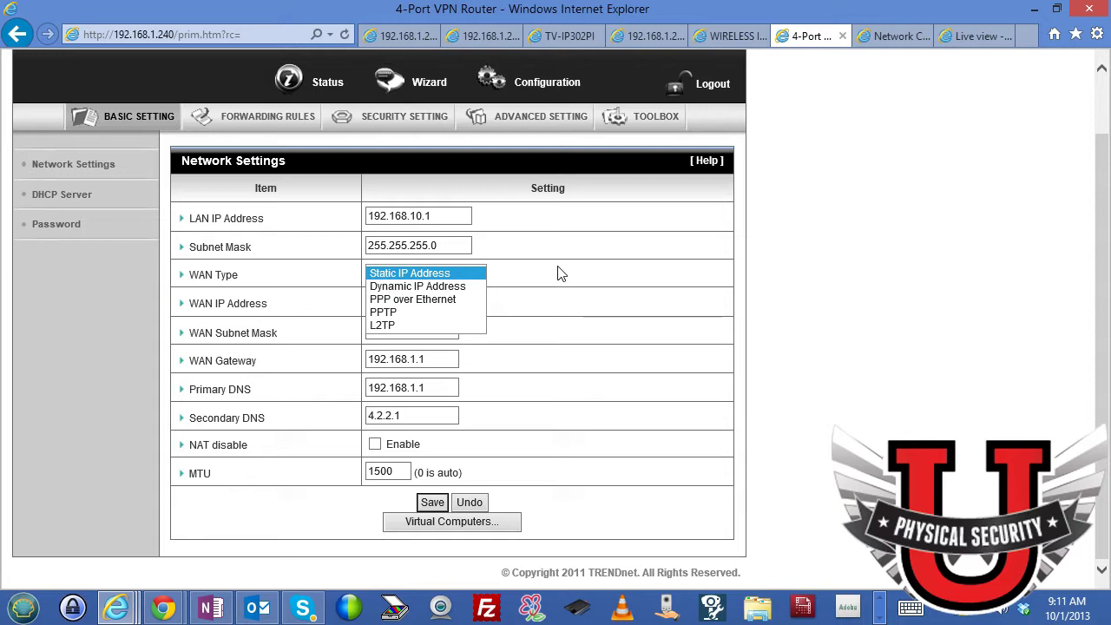
pyautogui.click(439, 300)
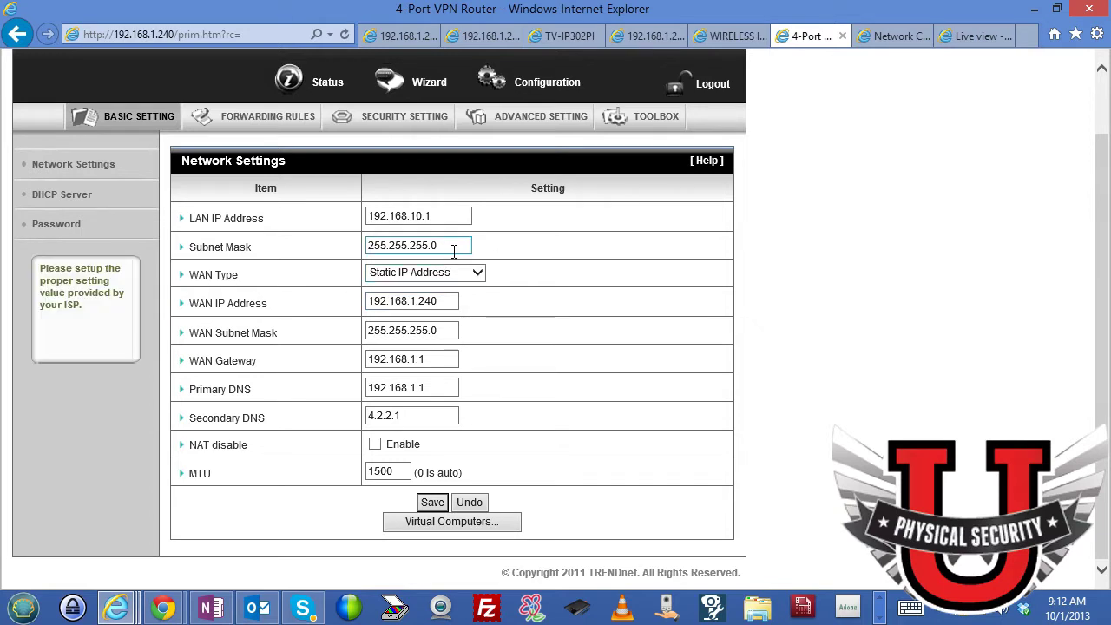
pyautogui.click(452, 218)
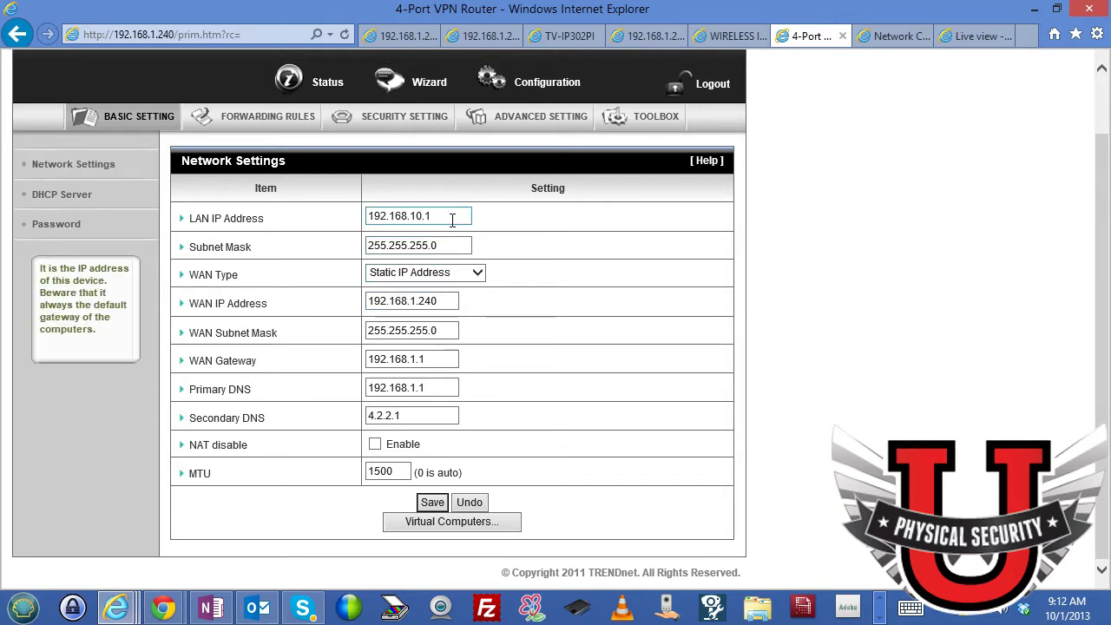
# Show the Virtual Computers rule 1 mapping global IP 192.168.1.241 to the local camera address.
pyautogui.click(470, 526)
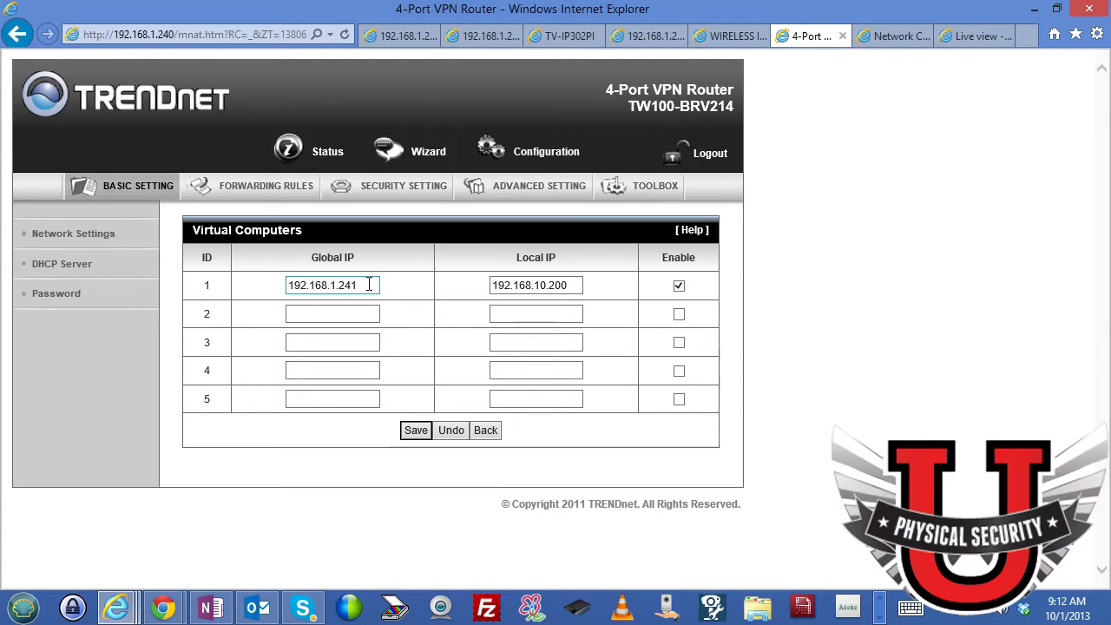
pyautogui.click(370, 286)
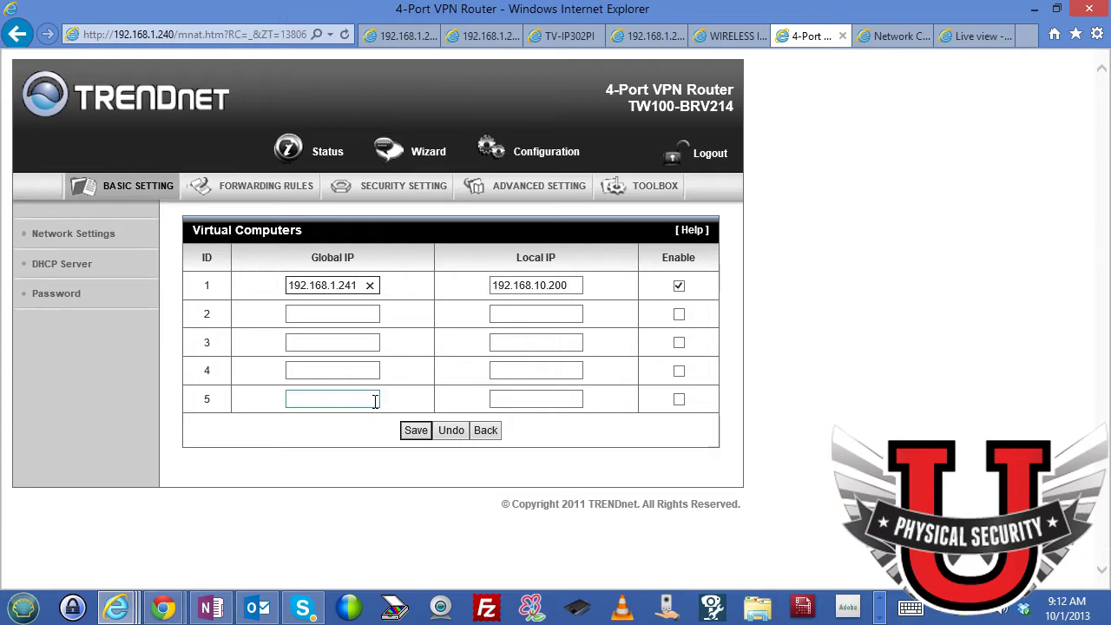
# Open the Virtual Server table under Forwarding Rules.
pyautogui.click(277, 196)
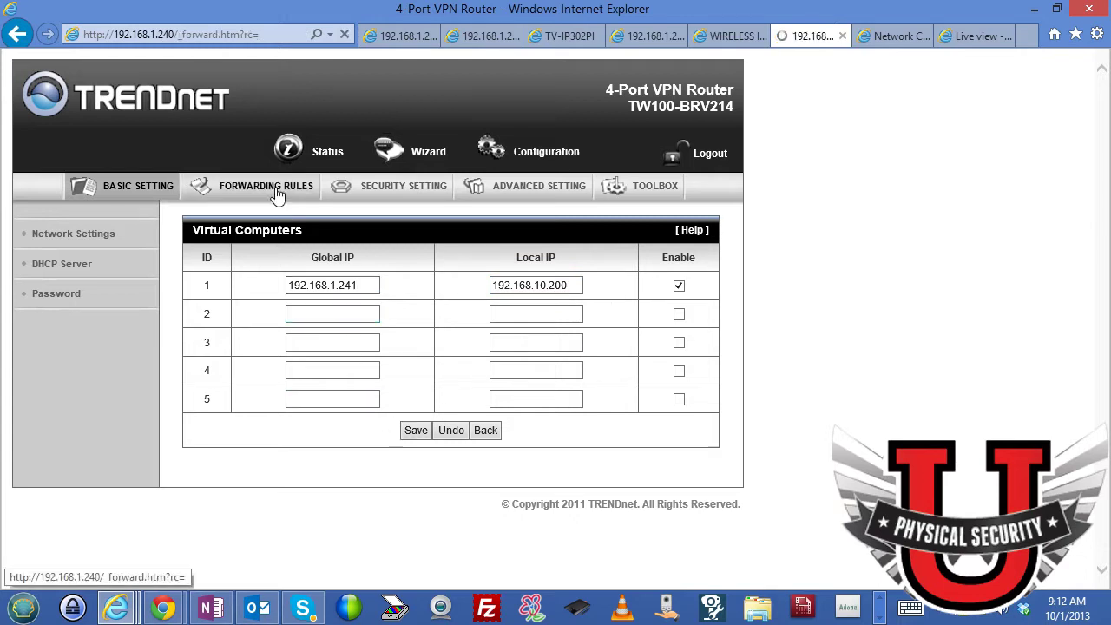
pyautogui.scroll(-2, 295, 226)
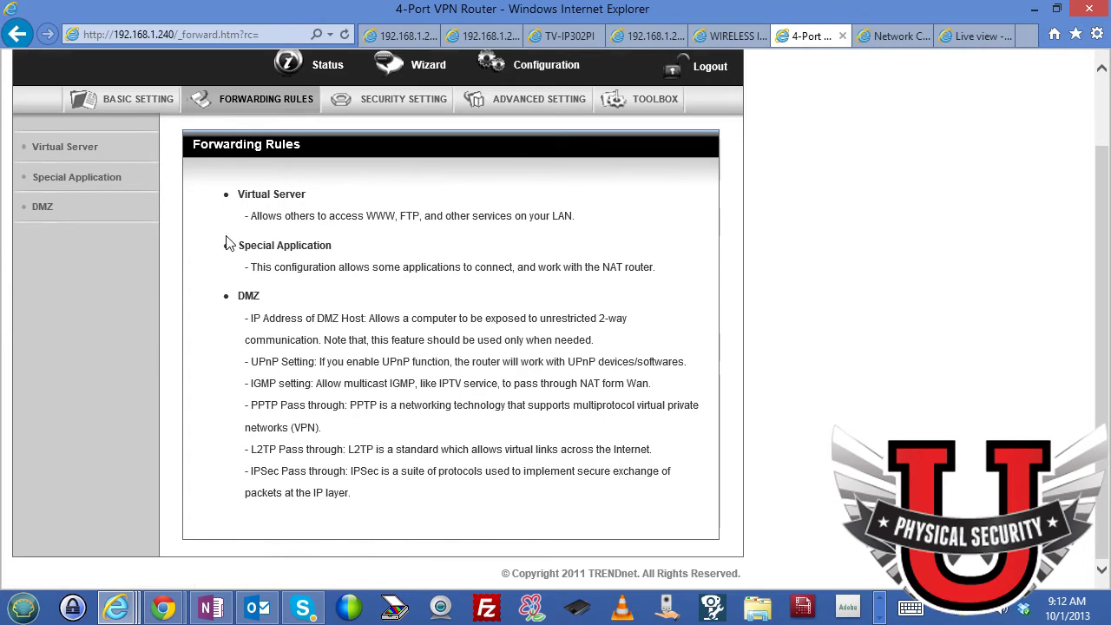
pyautogui.click(85, 149)
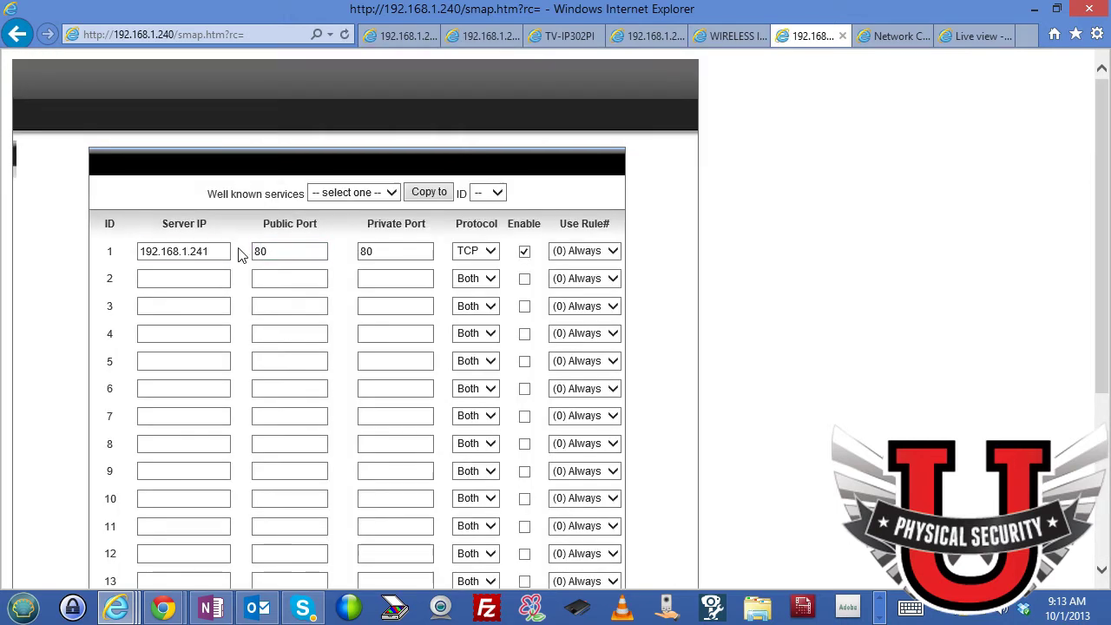
# Review rule 1: server IP 192.168.1.241, public port 80, private port 80.
pyautogui.click(221, 251)
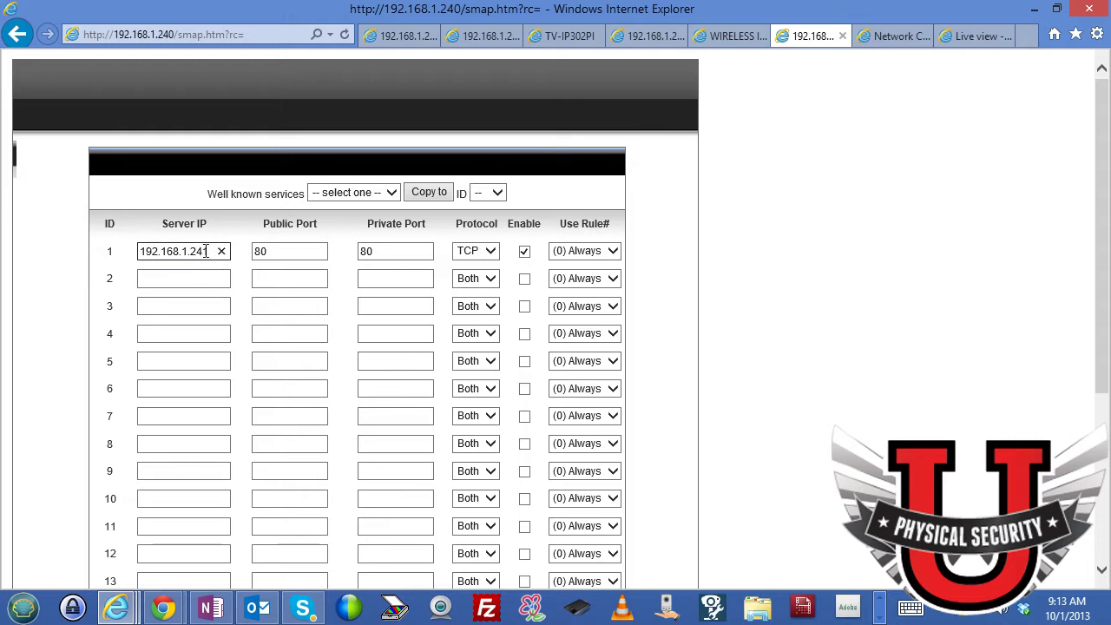
pyautogui.click(262, 251)
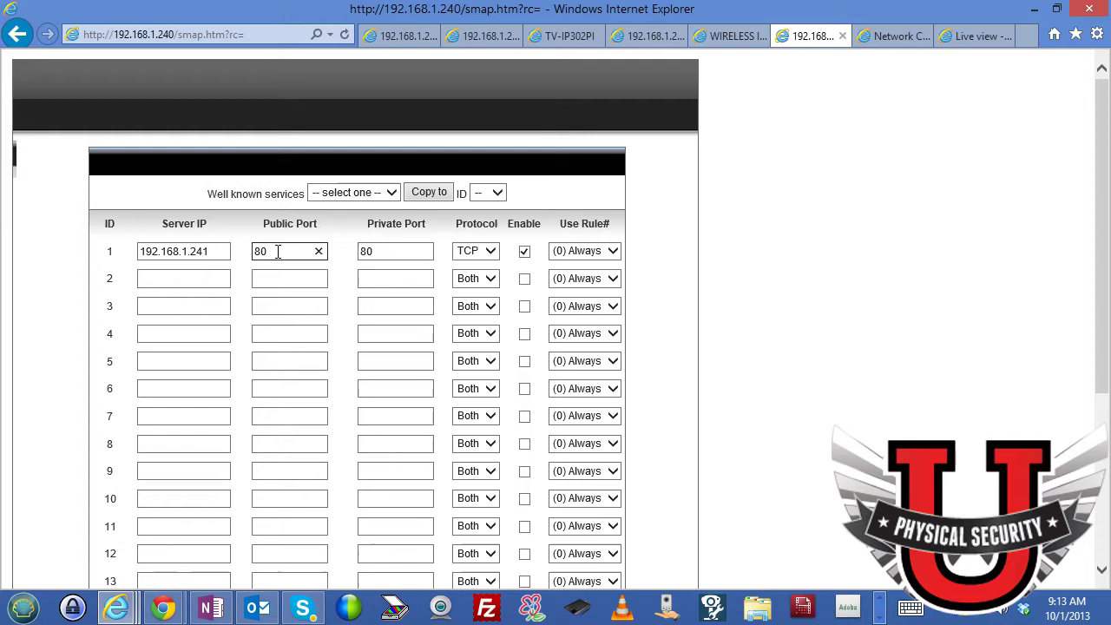
pyautogui.click(377, 254)
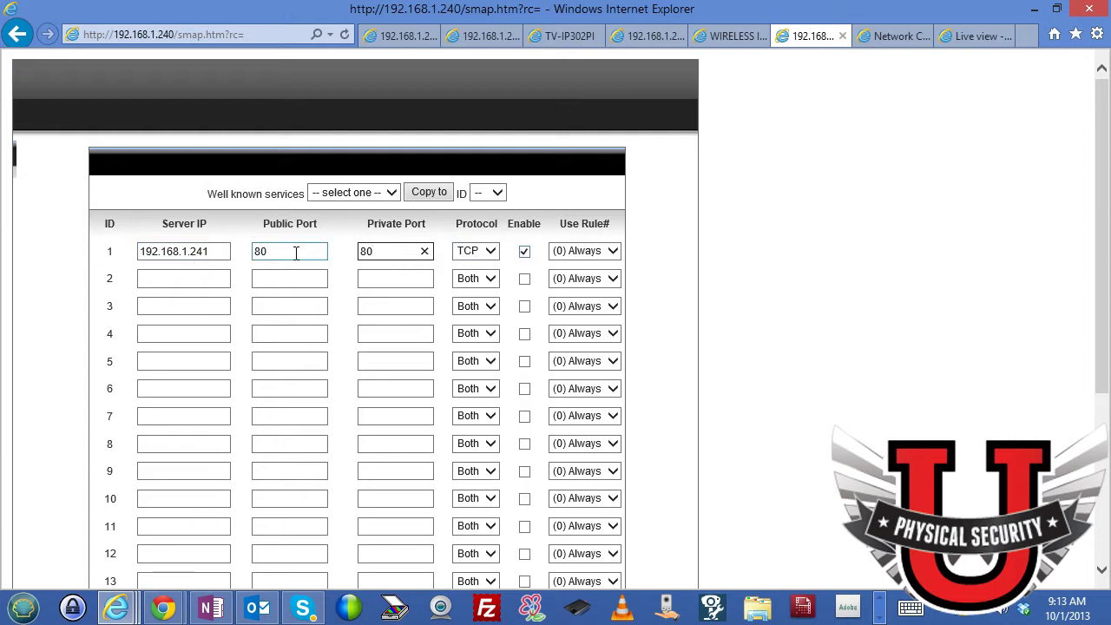
pyautogui.click(212, 250)
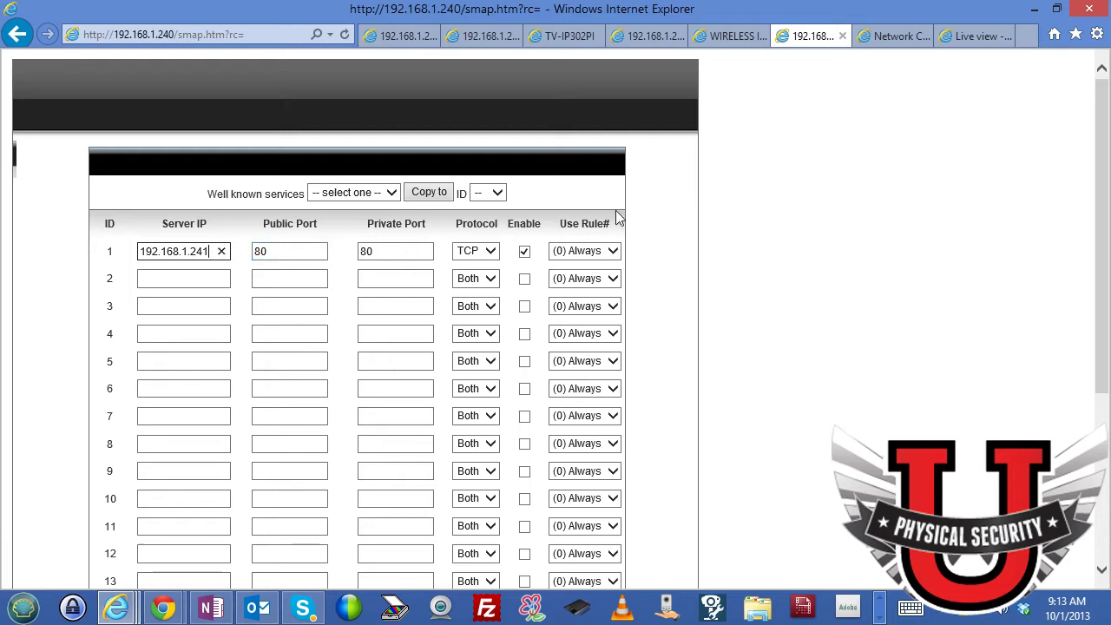
# Switch to the camera's live stream and highlight its 192.168.1.241 address.
pyautogui.click(897, 36)
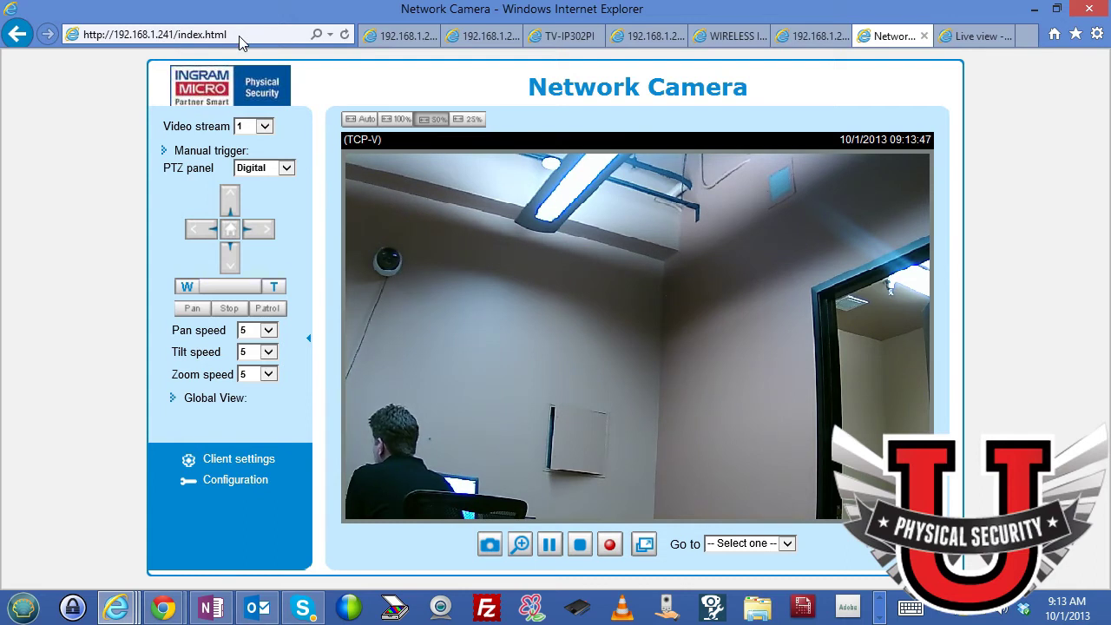
pyautogui.hotkey('alt', 'd')
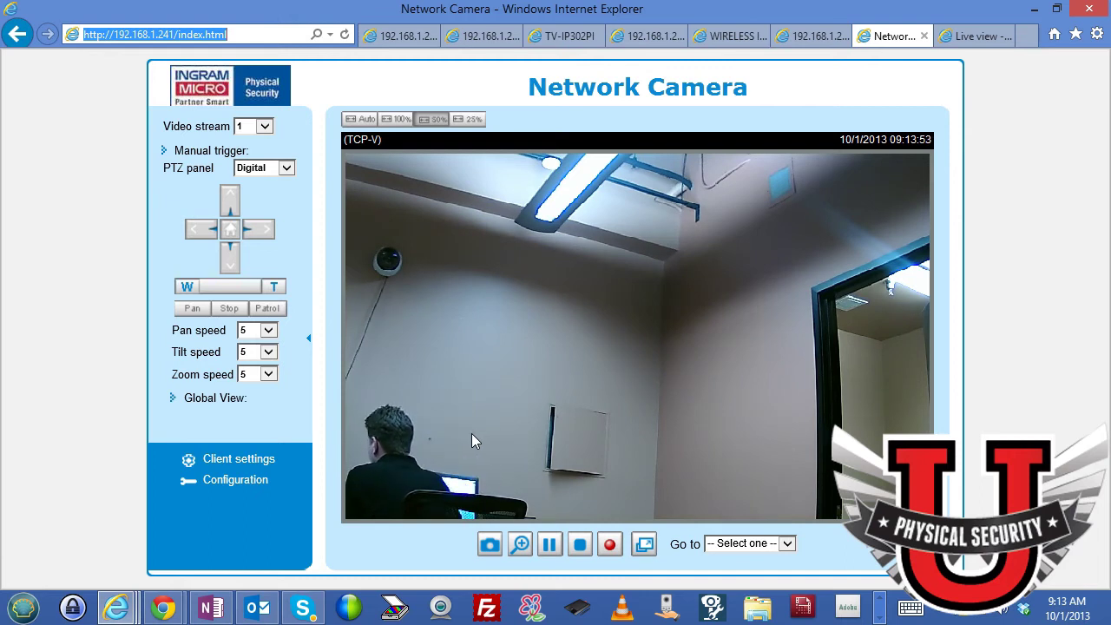
# Open the camera's Network streaming protocol settings showing HTTP port 80.
pyautogui.click(232, 488)
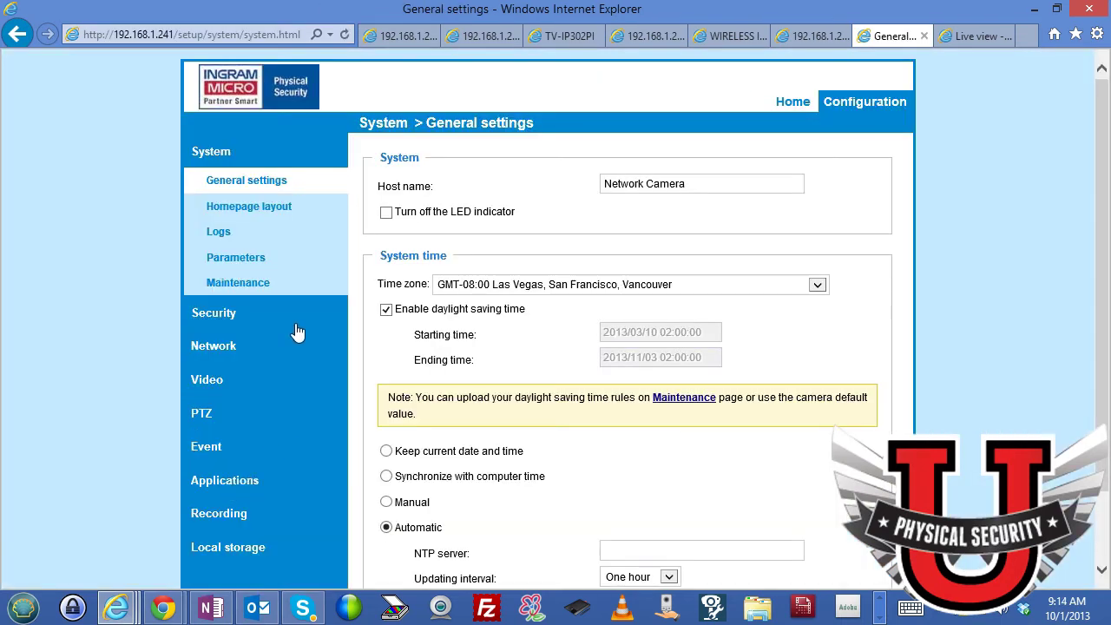
pyautogui.scroll(-2, 295, 332)
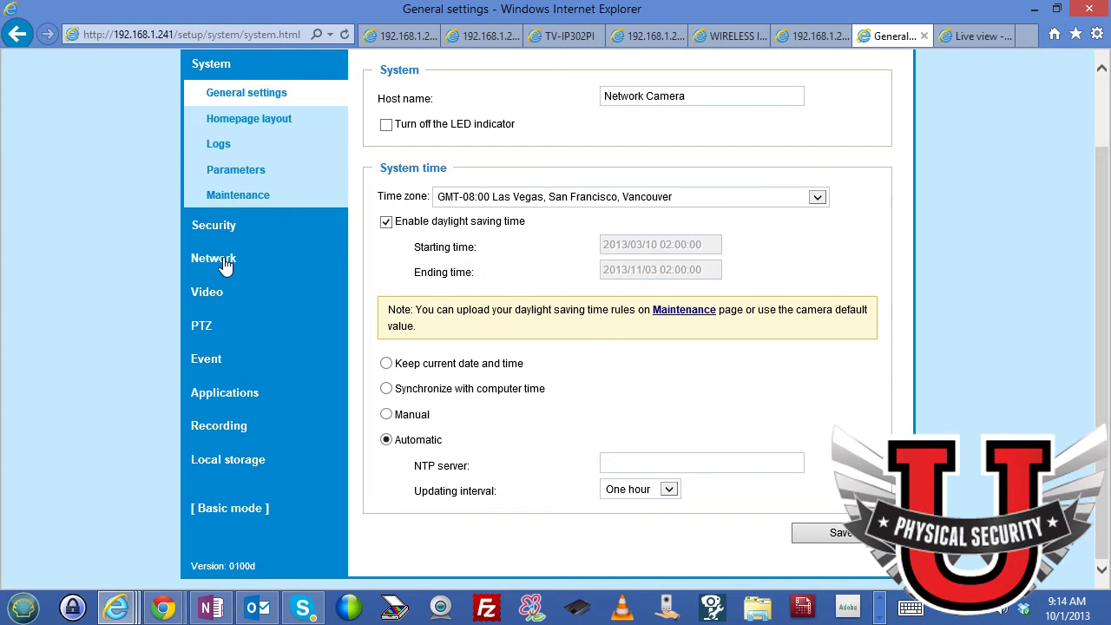
pyautogui.click(217, 259)
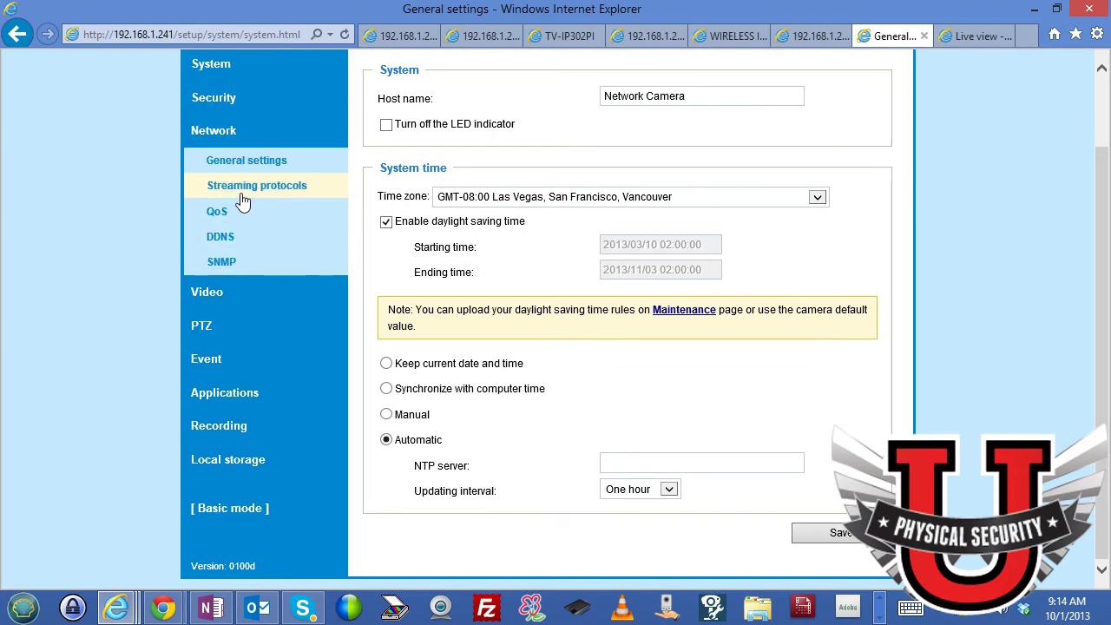
pyautogui.click(248, 162)
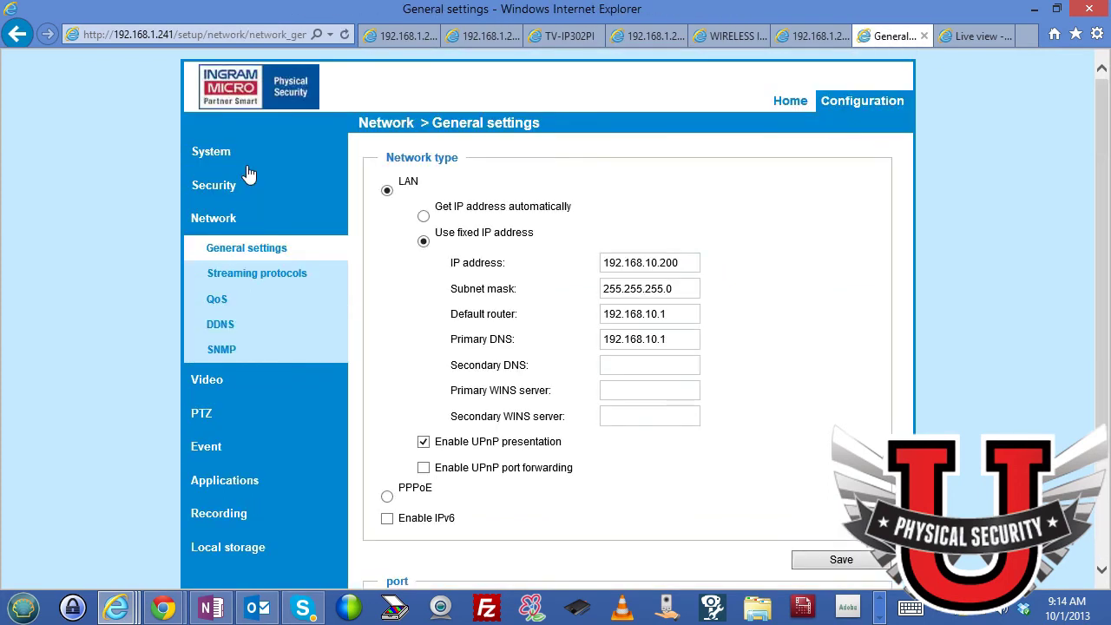
pyautogui.click(246, 282)
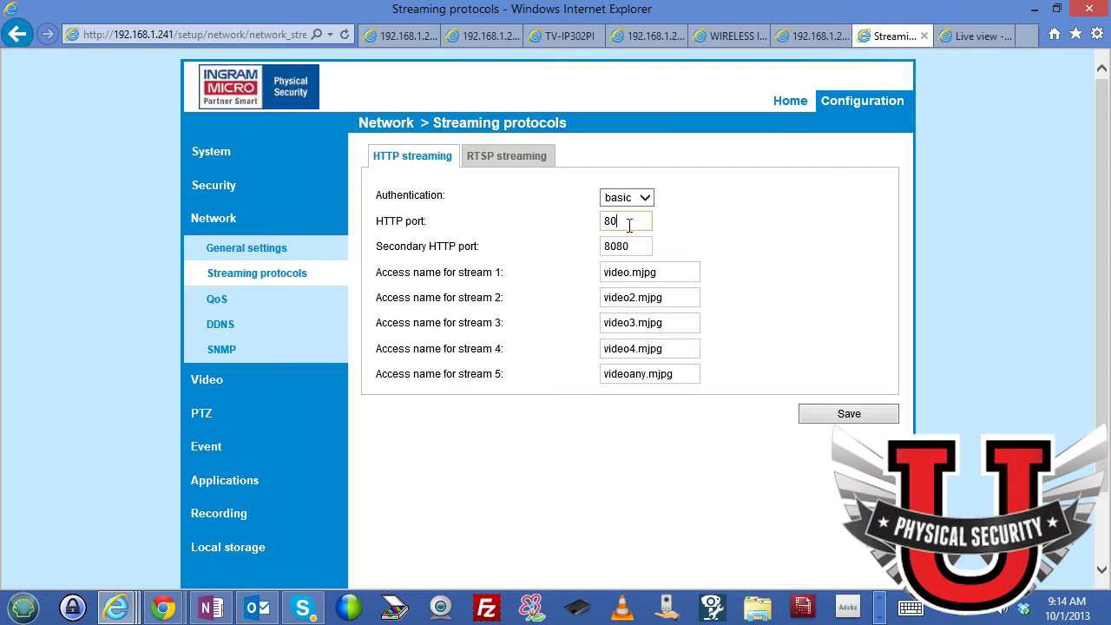
# Return to the router's Virtual Server rule 1 showing public port 80.
pyautogui.click(814, 36)
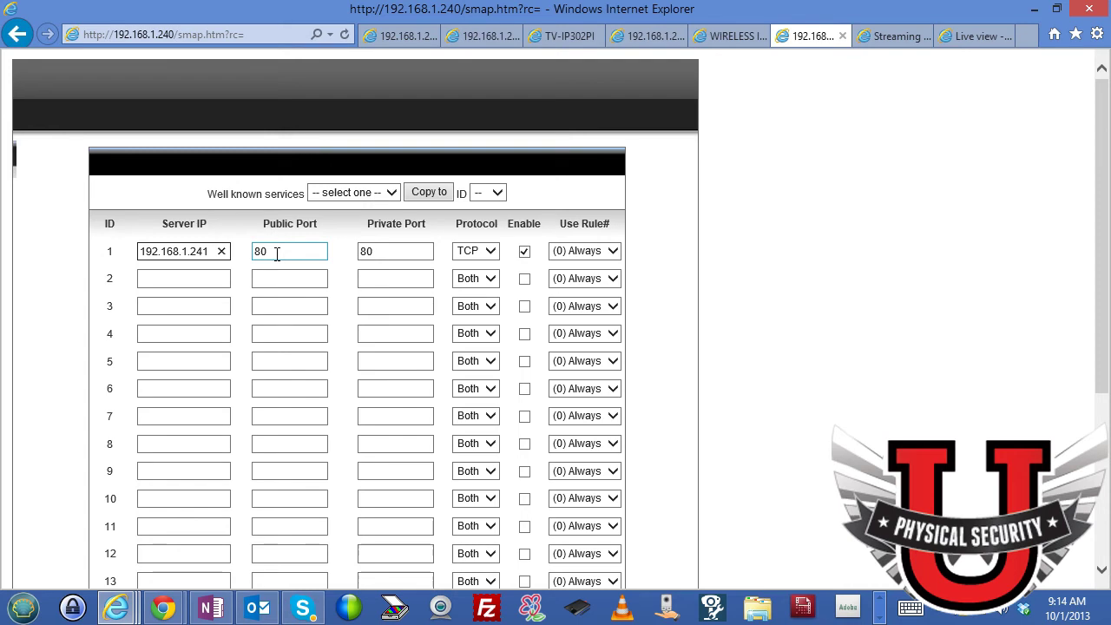
pyautogui.click(275, 252)
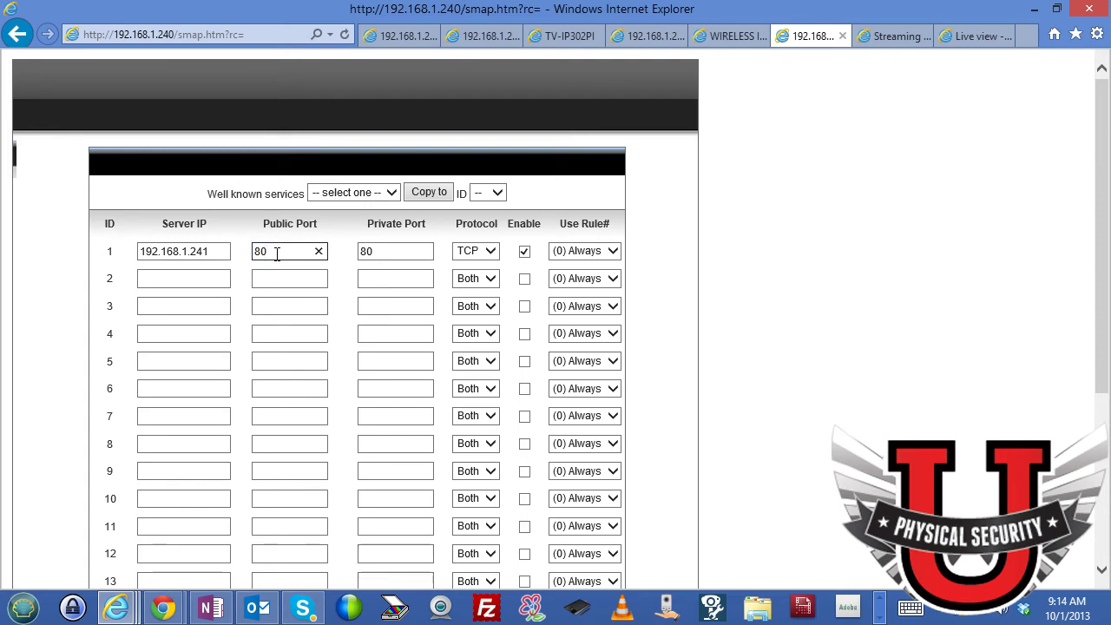